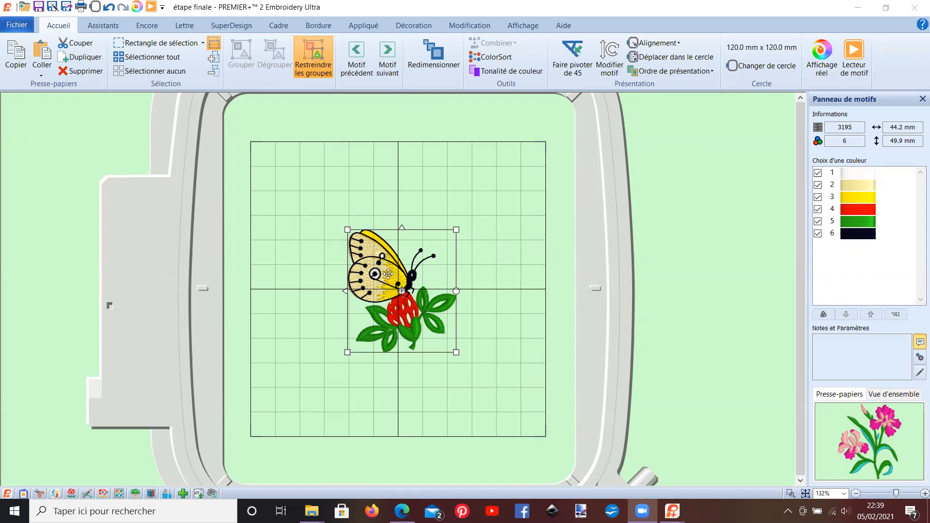
- Open the étape finale design for stitch editing and hide colours 1, 2, 3 and 6, keeping only the red flower and green leaves
left_click(455, 28)
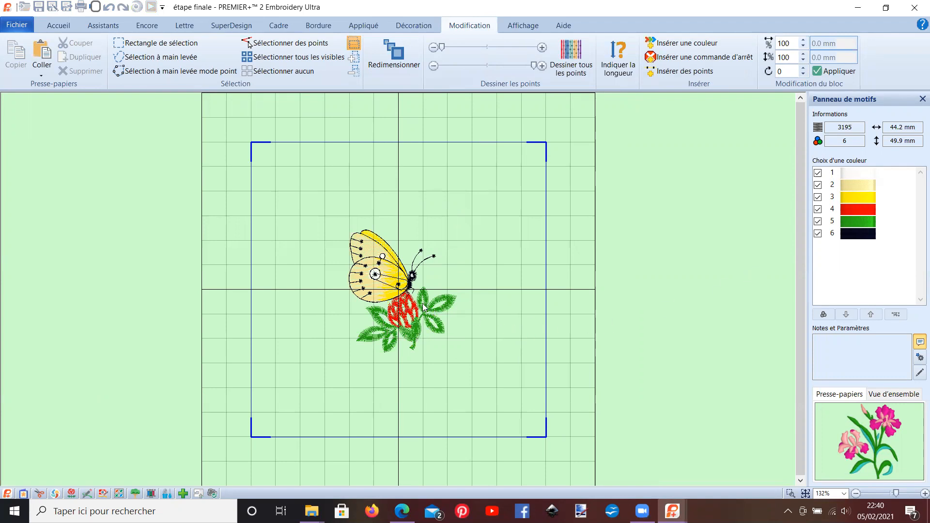
left_click(818, 173)
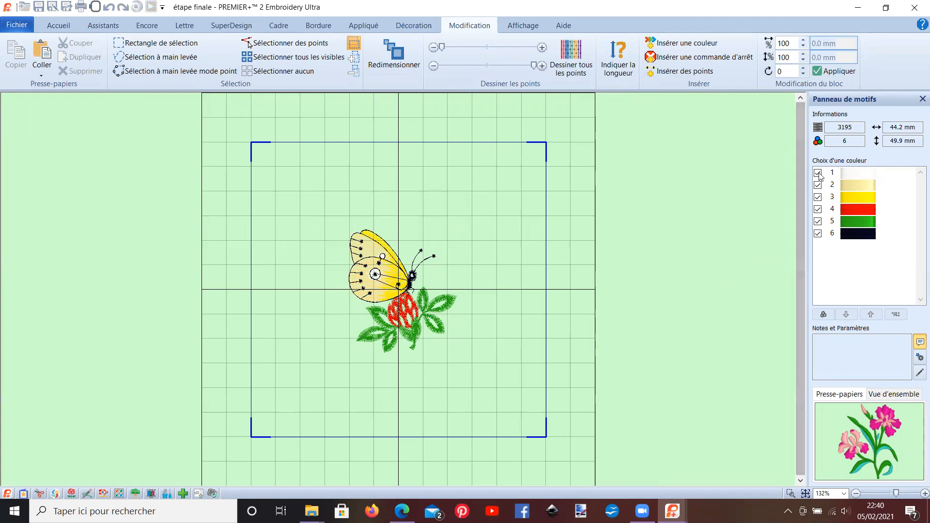
left_click(818, 185)
left_click(818, 197)
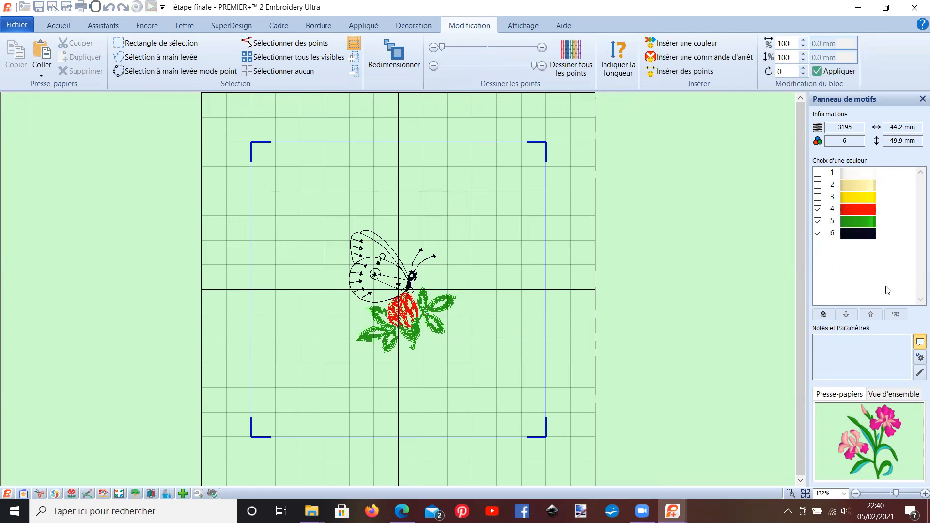
left_click(818, 234)
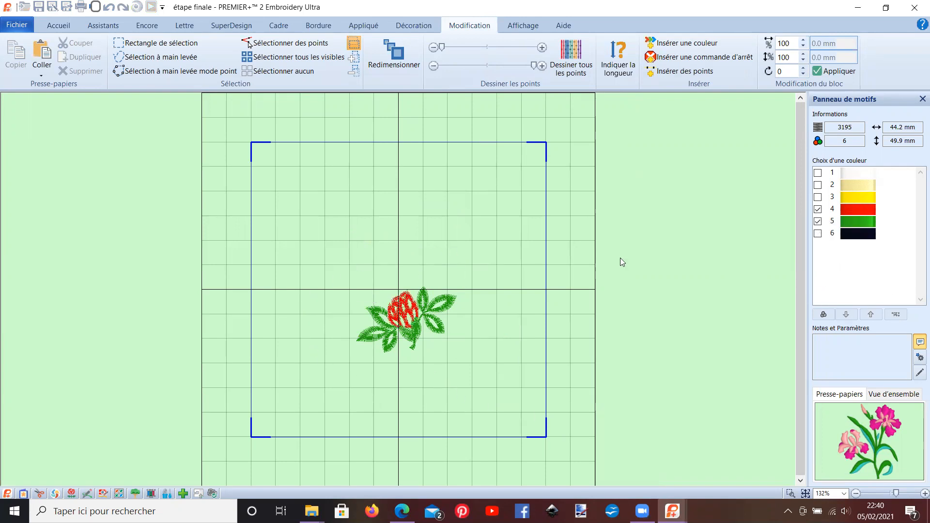
- Copy all the visible flower and leaf stitches and paste them into the empty papillon jaune design
left_click(283, 57)
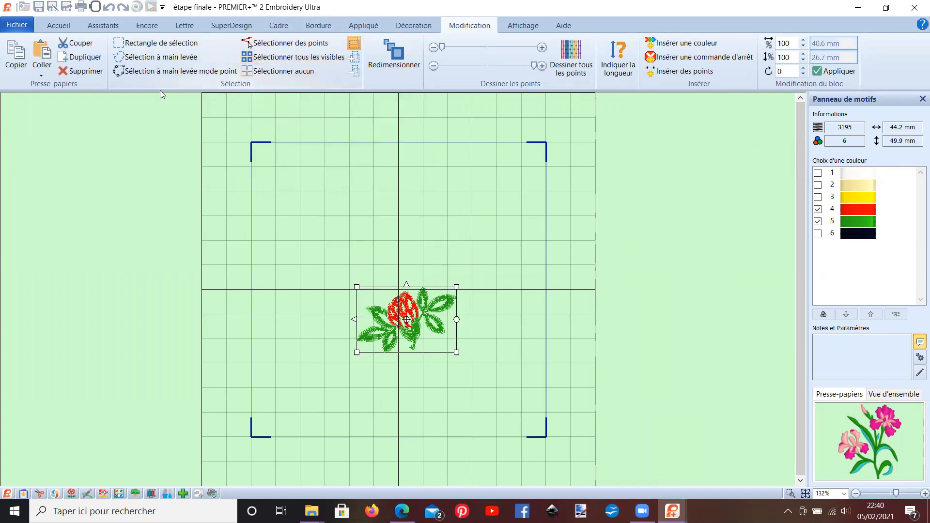
left_click(16, 56)
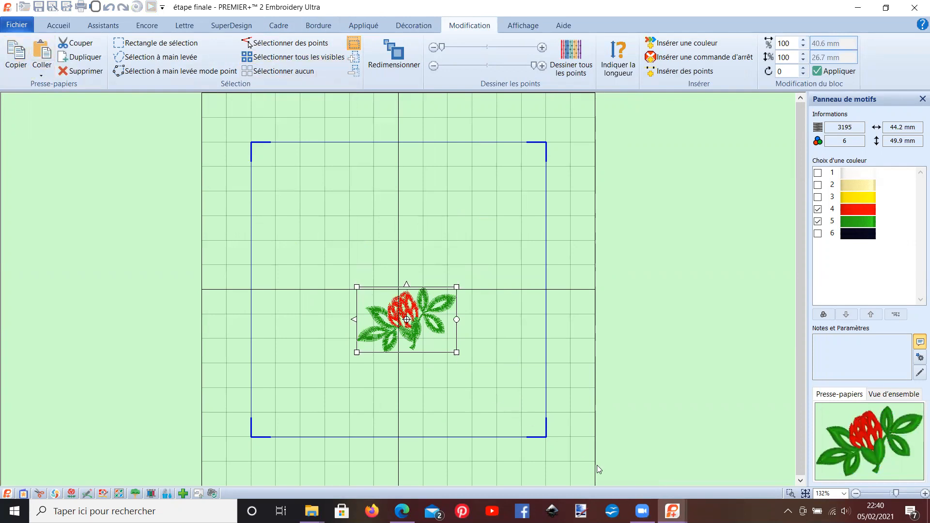
left_click(672, 511)
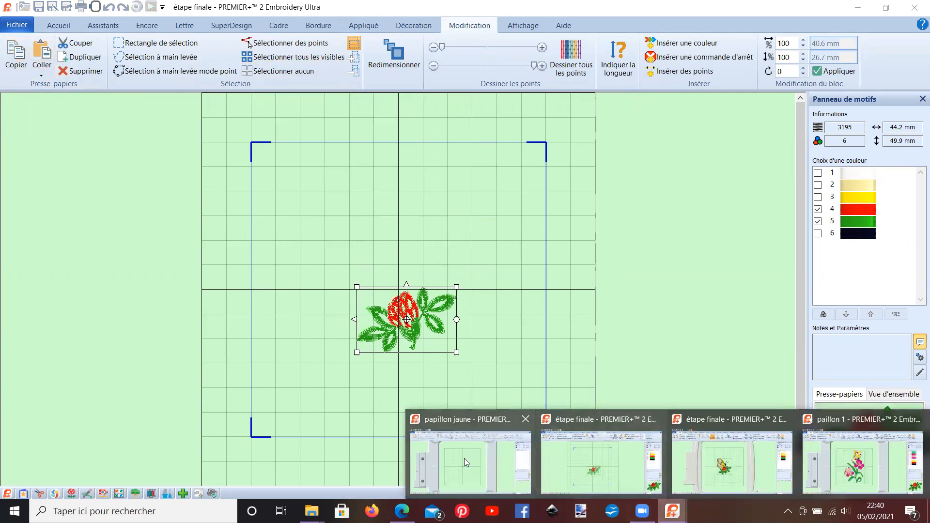
left_click(465, 457)
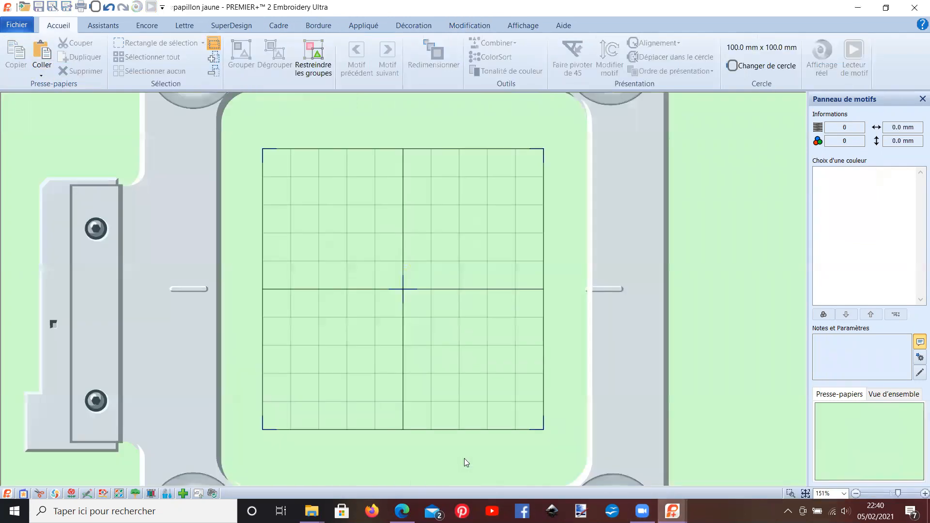
left_click(42, 52)
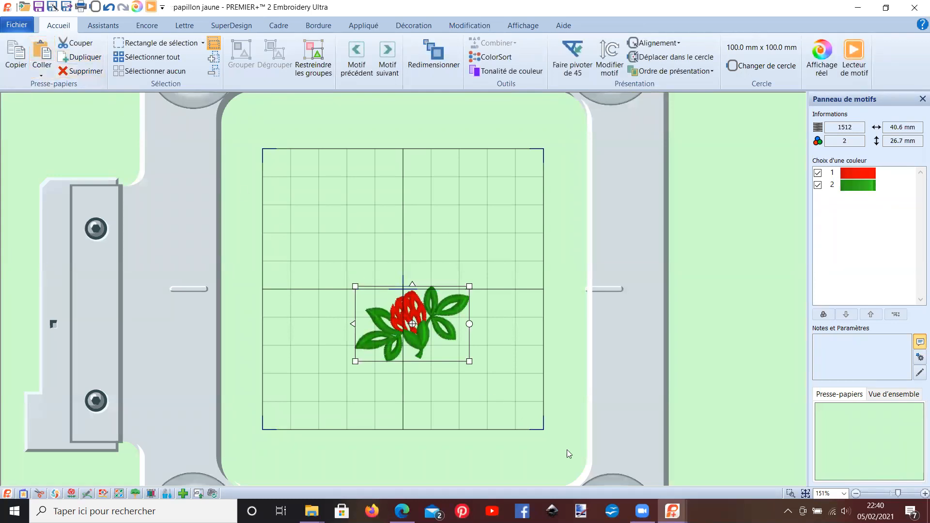
- Switch to the paillon 1 design, open it for stitch editing and hide colours 1 to 5, keeping only the butterfly
mouse_move(672, 511)
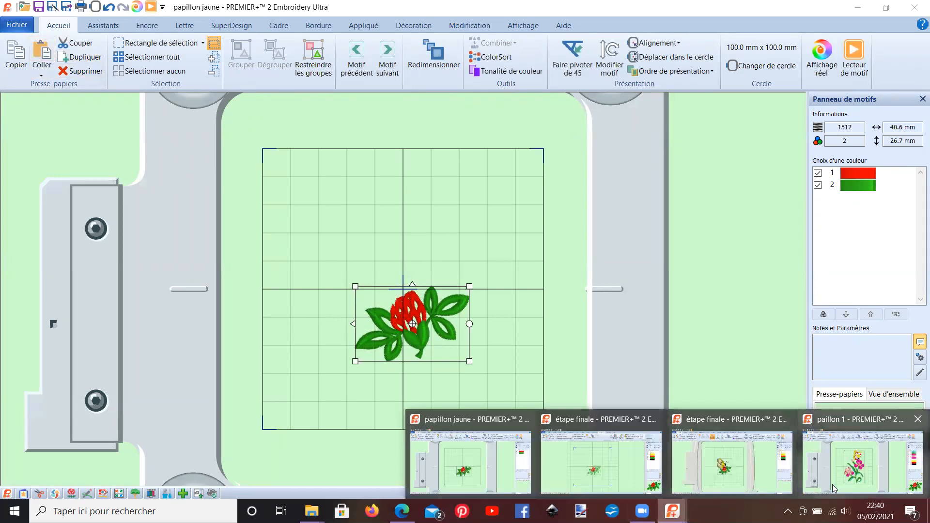
left_click(862, 458)
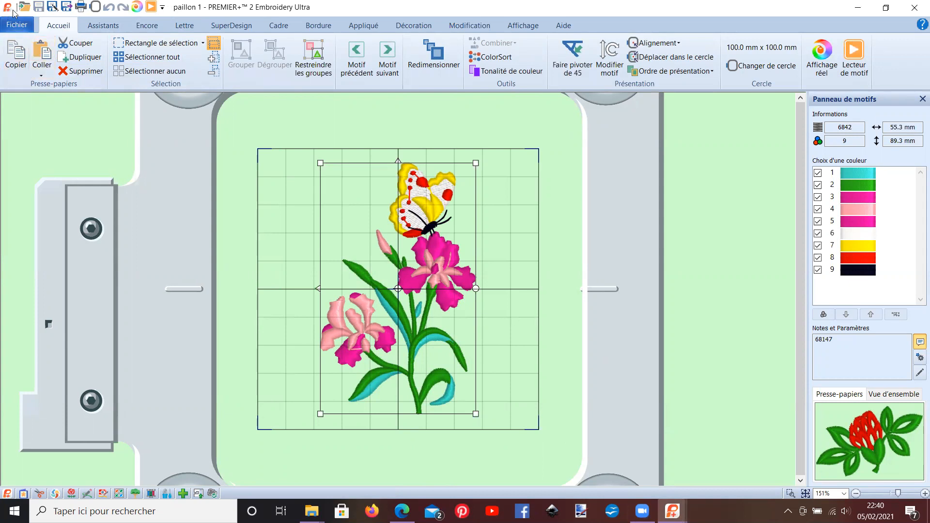
left_click(473, 27)
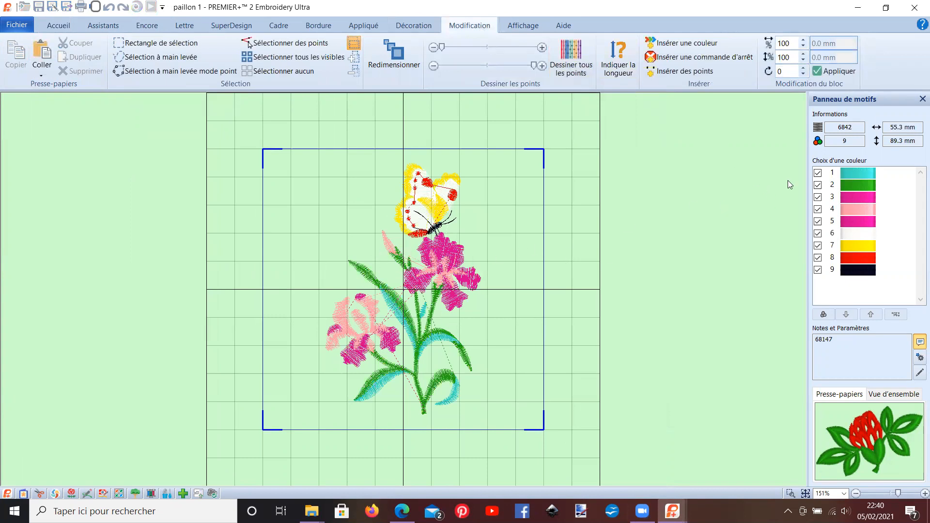
left_click(817, 173)
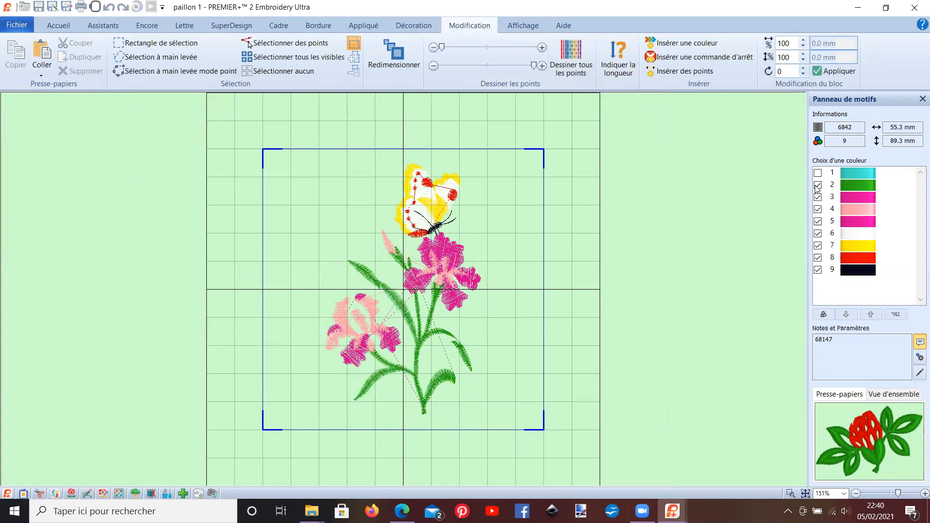
left_click(817, 186)
left_click(817, 197)
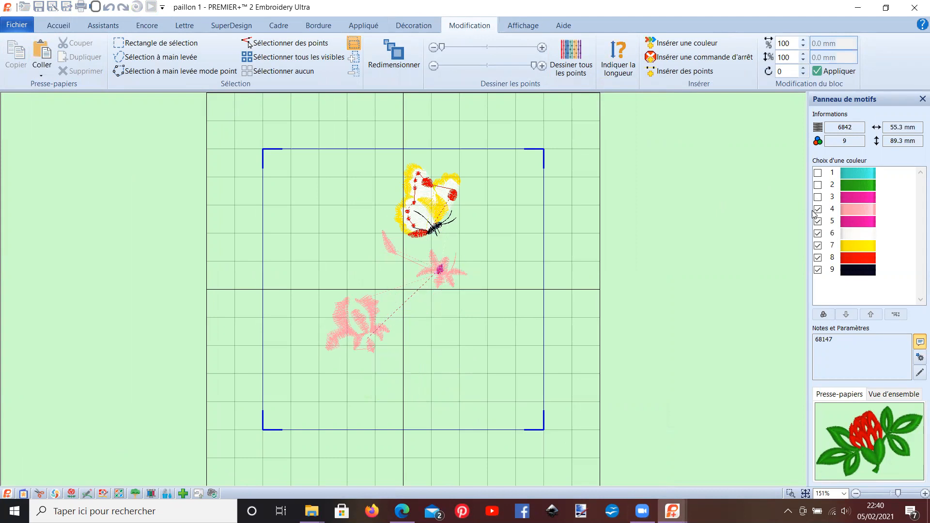
left_click(818, 210)
left_click(817, 221)
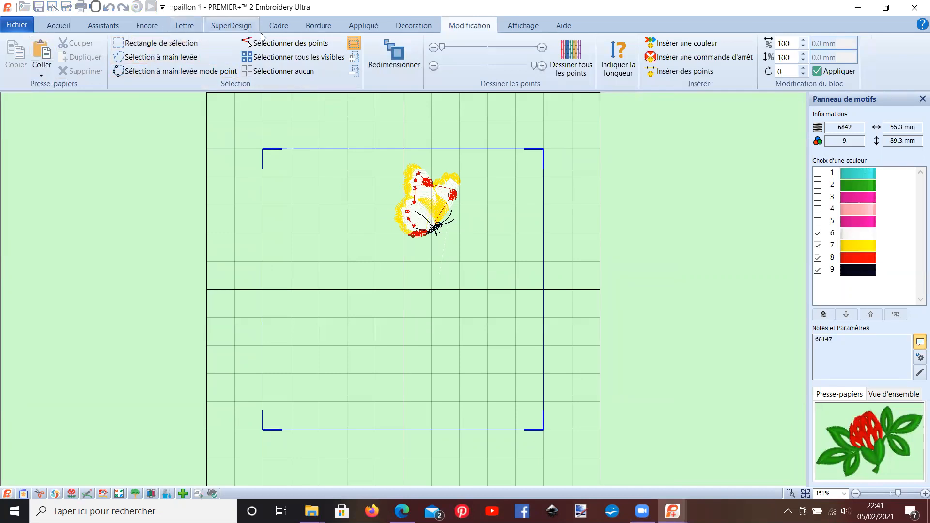
- Copy all the visible butterfly stitches and paste them into the papillon jaune design above the flower
left_click(275, 58)
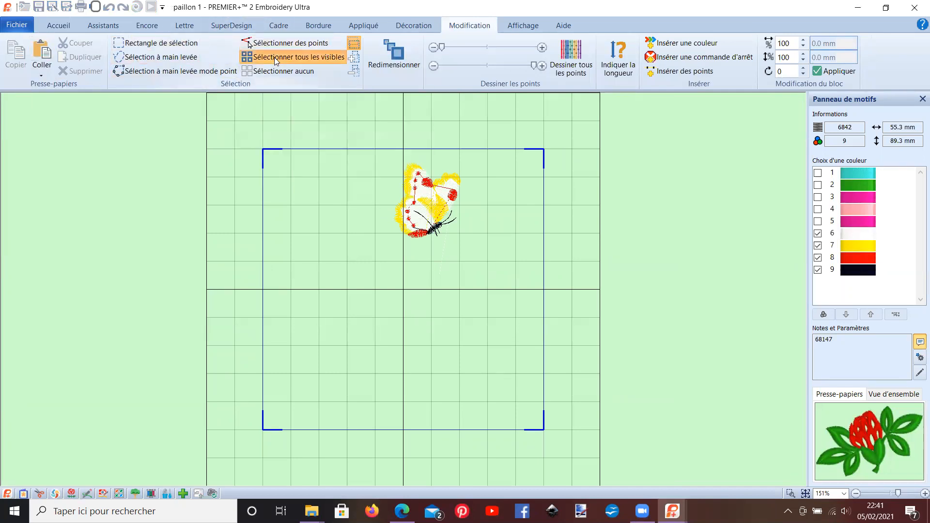
left_click(27, 63)
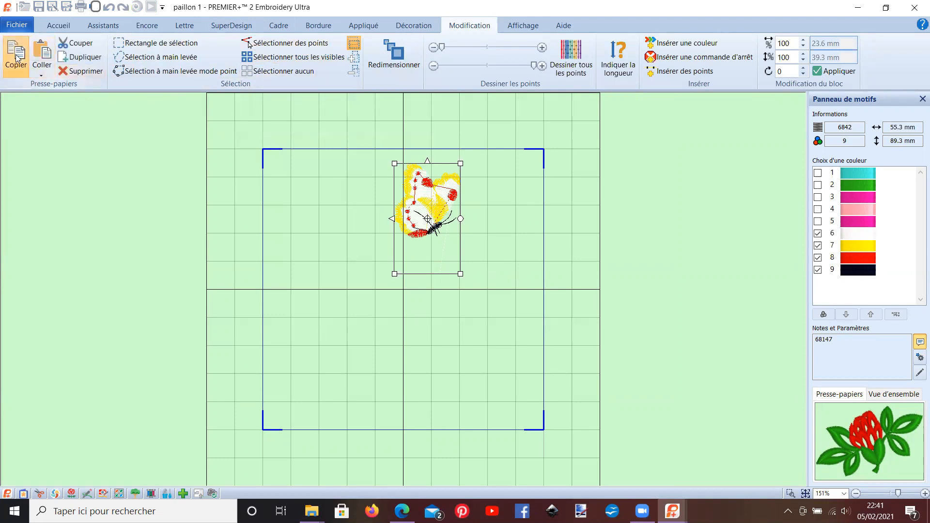
left_click(673, 511)
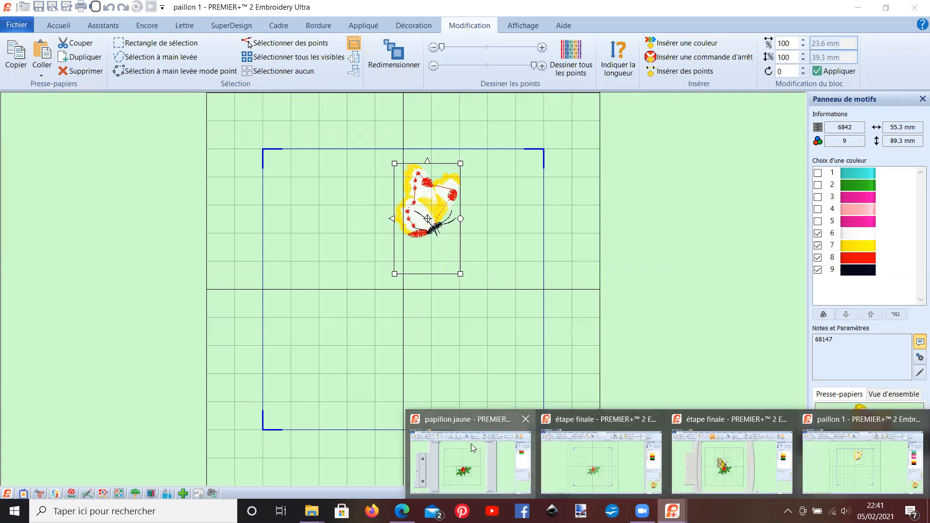
left_click(487, 458)
left_click(39, 58)
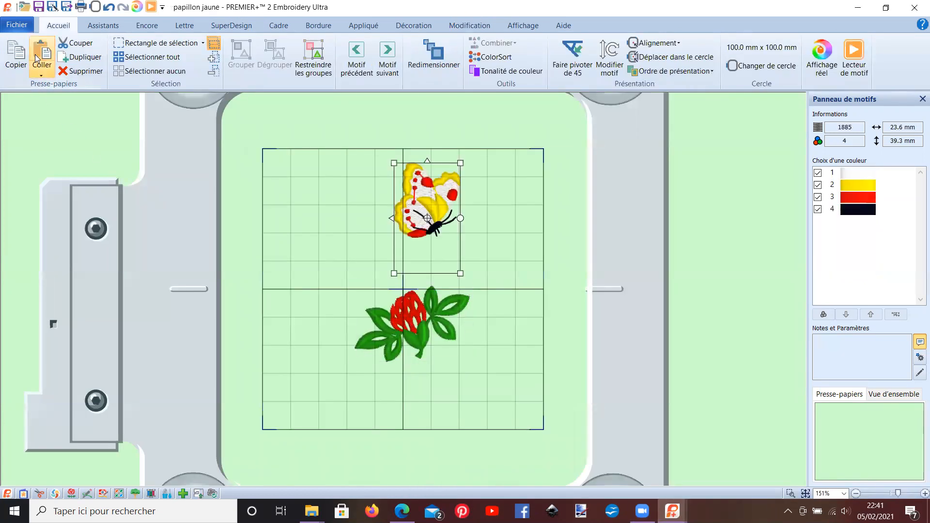
- Move the pasted butterfly down so that it sits on top of the red flower
left_click_drag(431, 259, 411, 314)
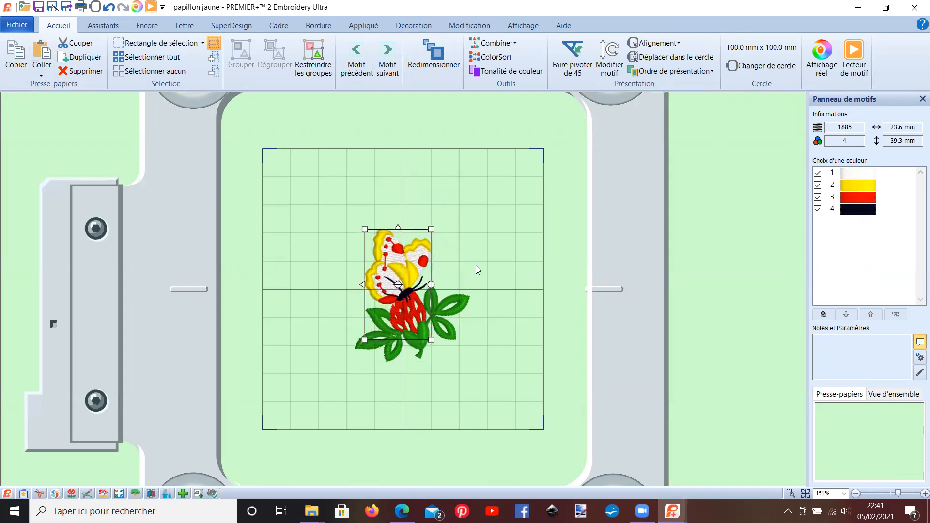
scroll(475, 266, "up", 3)
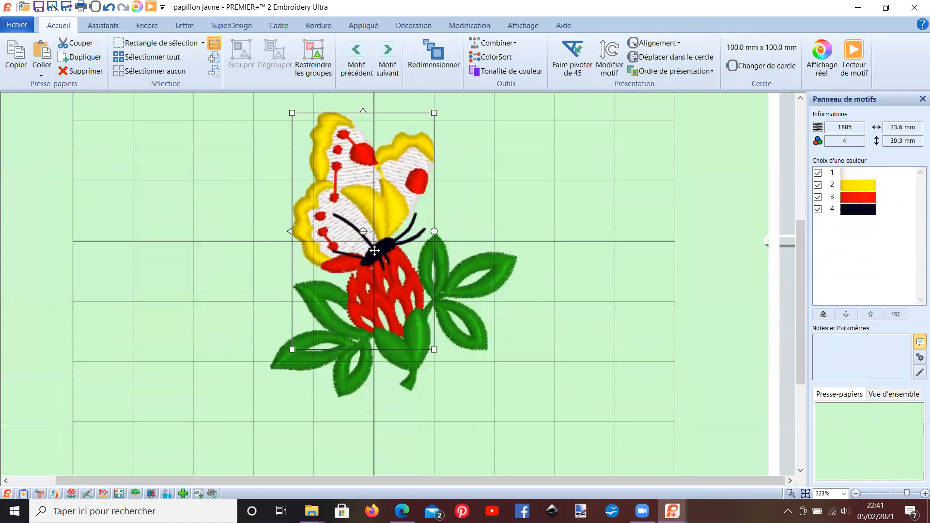
- Try sending the butterfly one level backward behind the flower, and bring it forward again
left_click(652, 74)
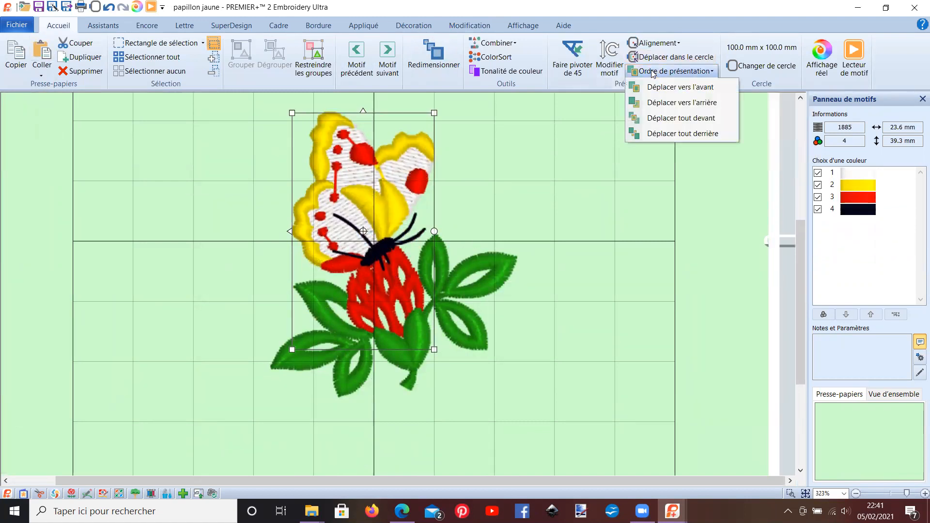
left_click(657, 102)
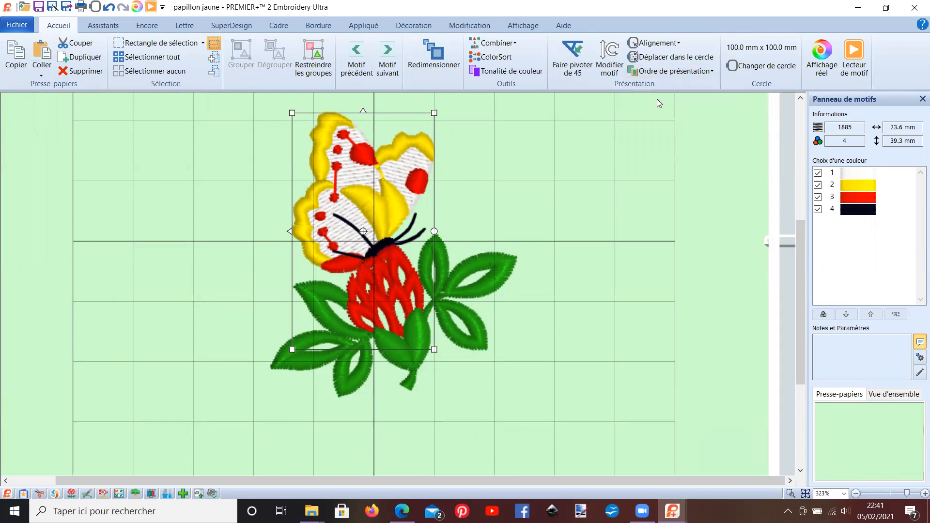
left_click(656, 72)
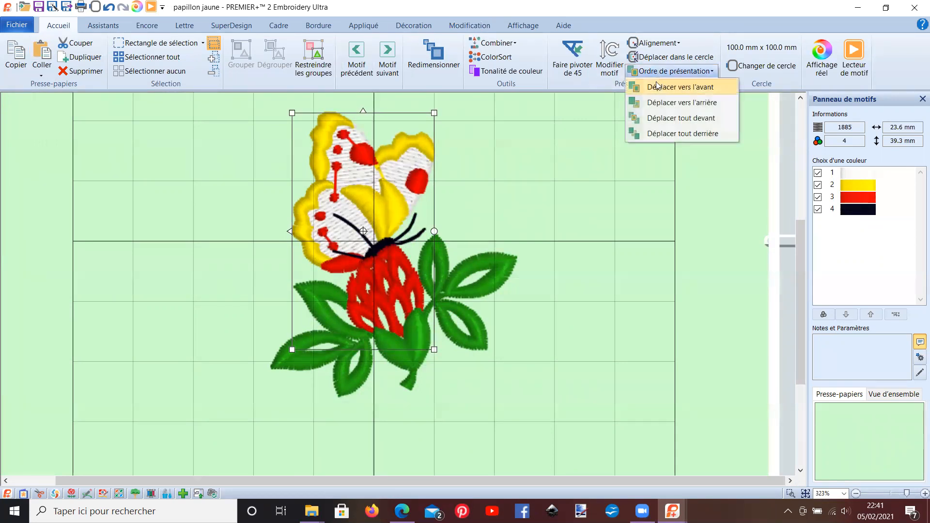
left_click(656, 85)
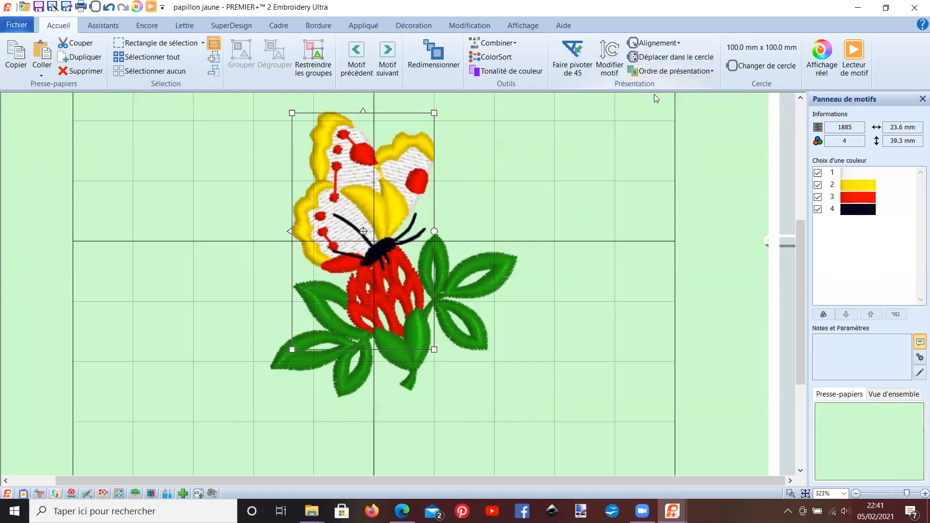
- Rotate the butterfly slightly clockwise and nudge it up and to the left on the flower
left_click_drag(434, 231, 433, 238)
left_click_drag(370, 222, 362, 219)
- Change the butterfly's red colour 3 to the orange Robison-Anton Rayon 40 thread 2328 Pumpkin
left_click(850, 203)
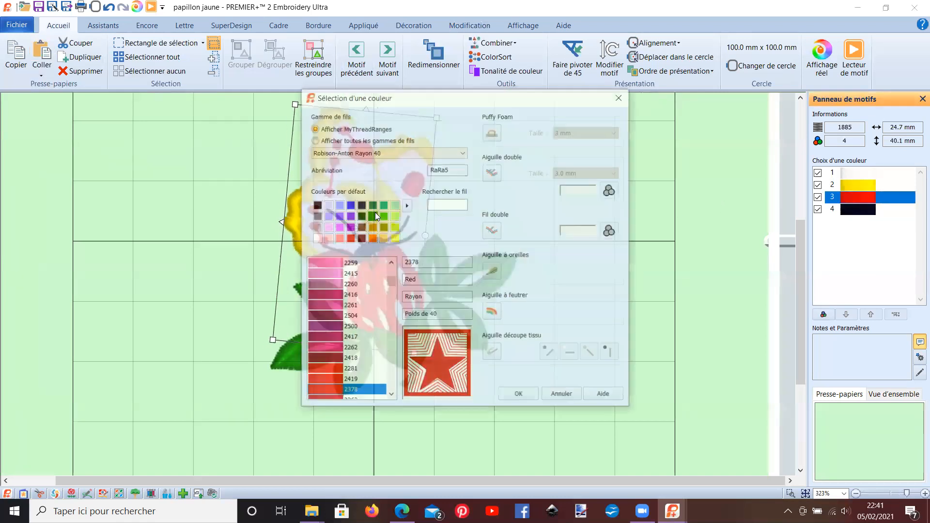
left_click(373, 239)
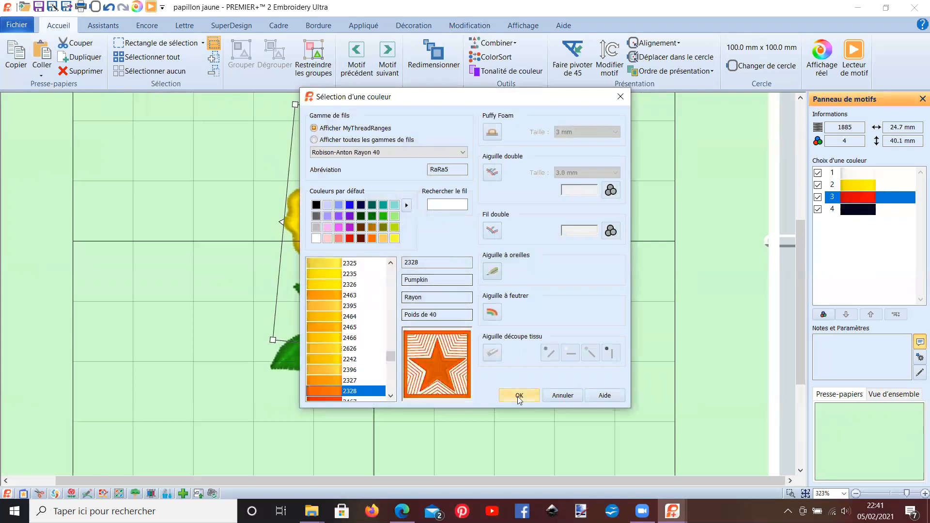
left_click(517, 396)
scroll(499, 306, "down", 4)
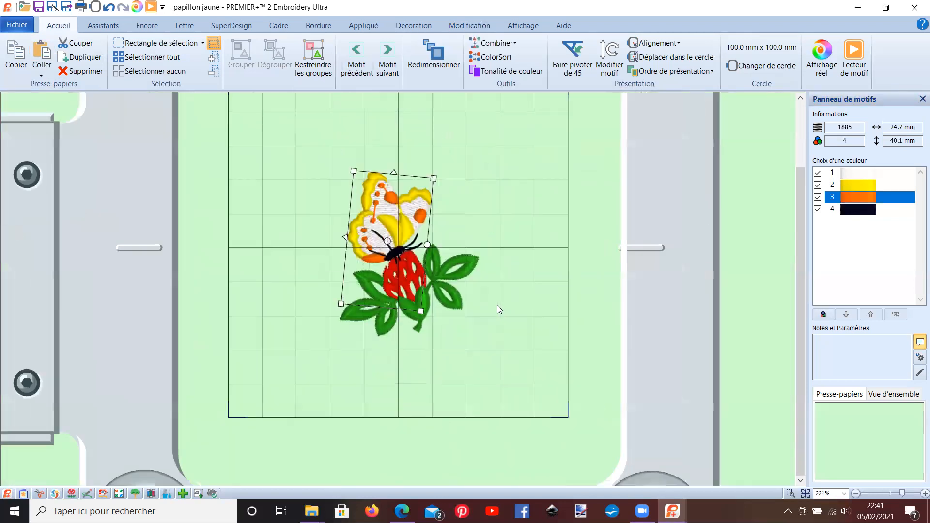
- Switch to the paillon 1 design, leave stitch editing and move the whole iris and butterfly motif toward the hoop's left edge
left_click(672, 511)
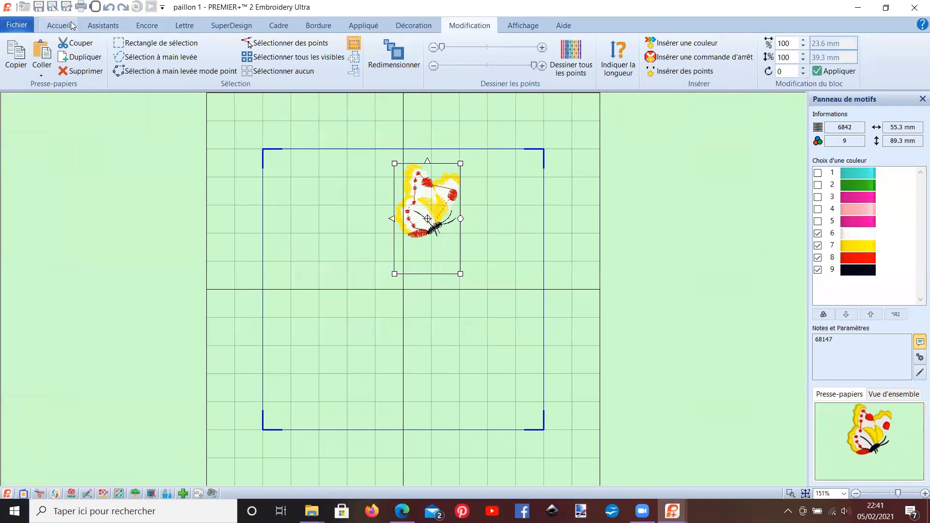
left_click(270, 44)
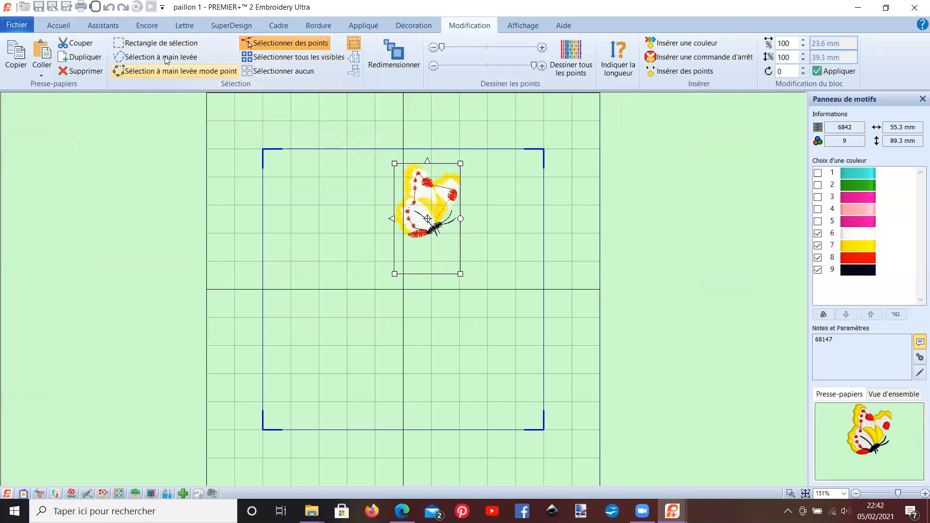
left_click(19, 26)
left_click(61, 28)
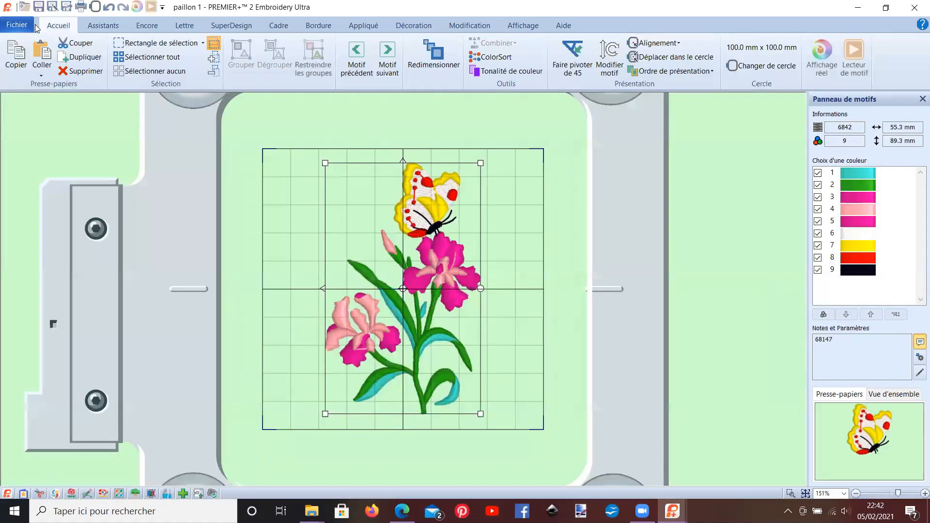
left_click(21, 23)
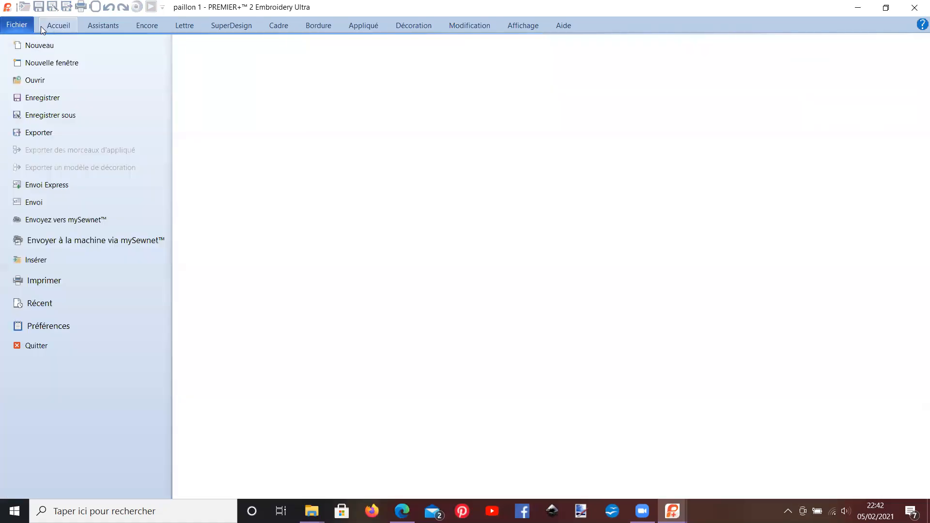
left_click(56, 27)
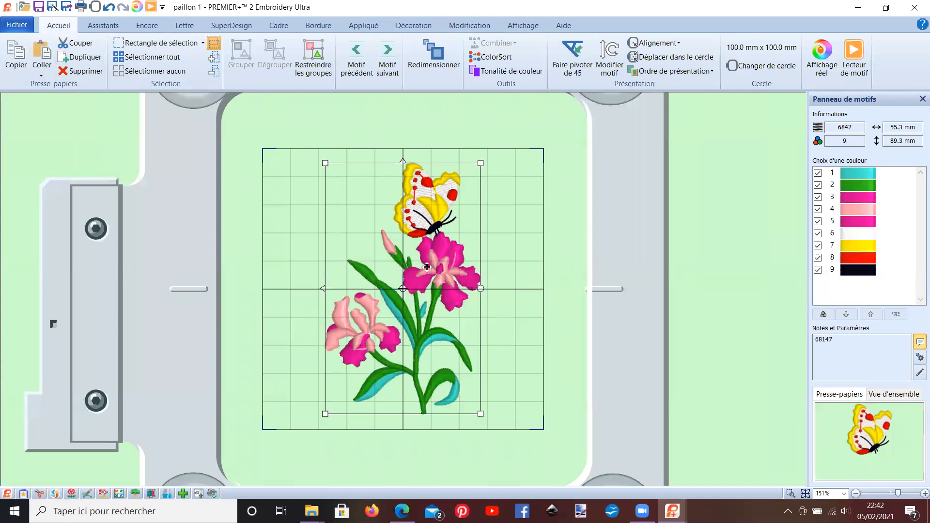
left_click_drag(427, 267, 369, 258)
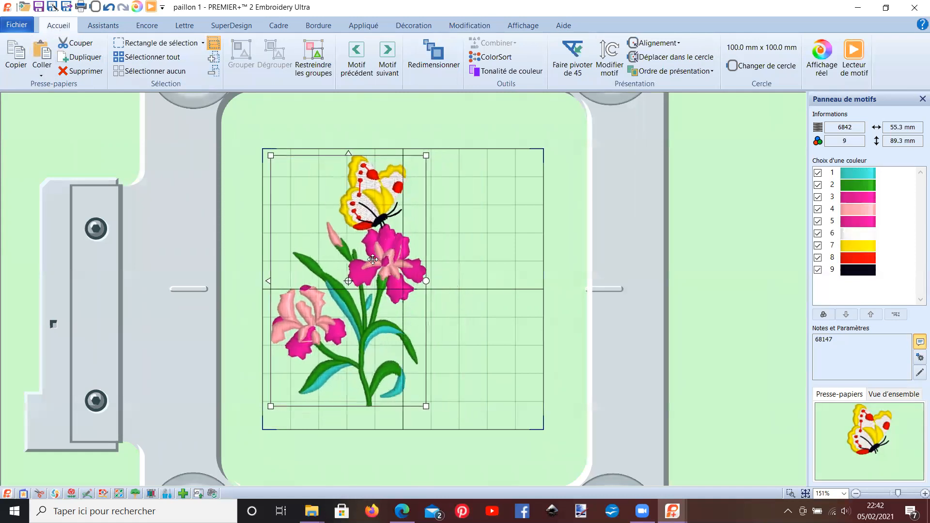
- Copy the butterfly-and-flower motif from the 120 mm hoop étape finale design into paillon 1 and place it in the hoop's upper-right quarter
mouse_move(672, 511)
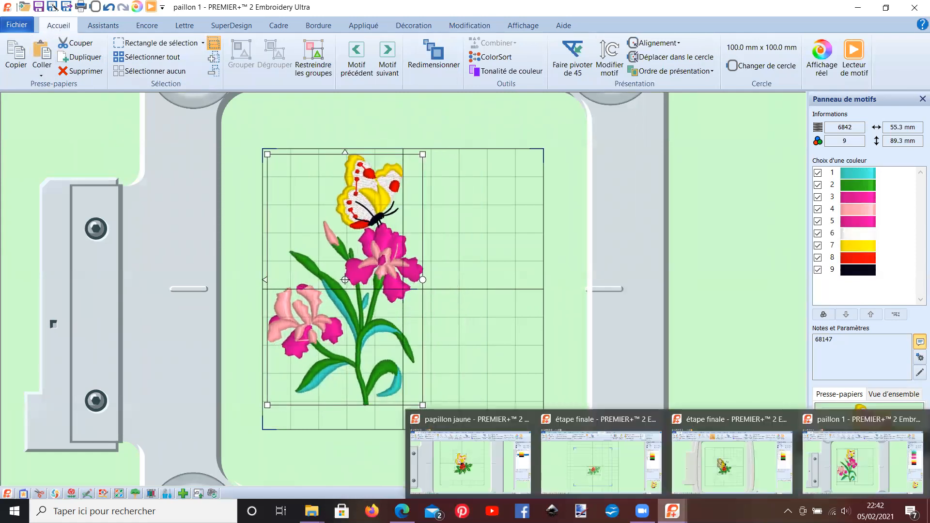
left_click(732, 462)
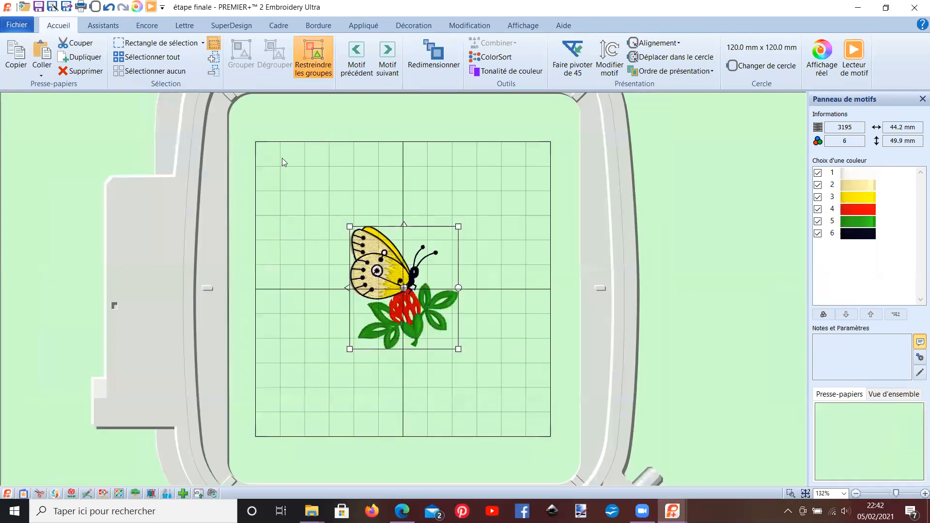
left_click(16, 53)
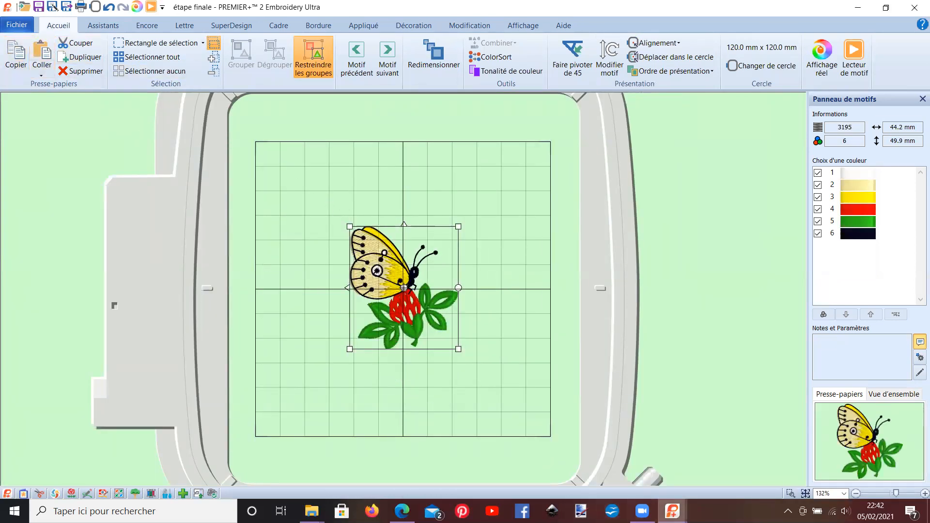
mouse_move(672, 511)
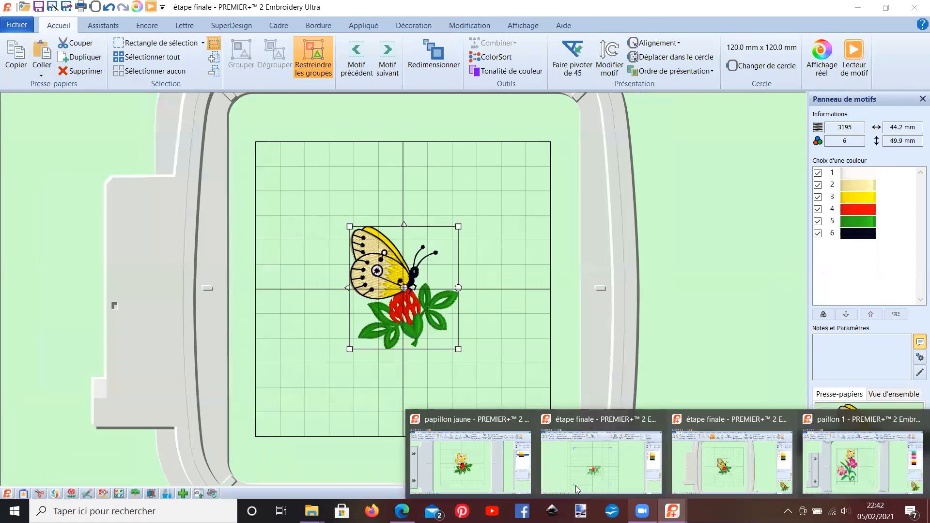
left_click(842, 479)
left_click(42, 53)
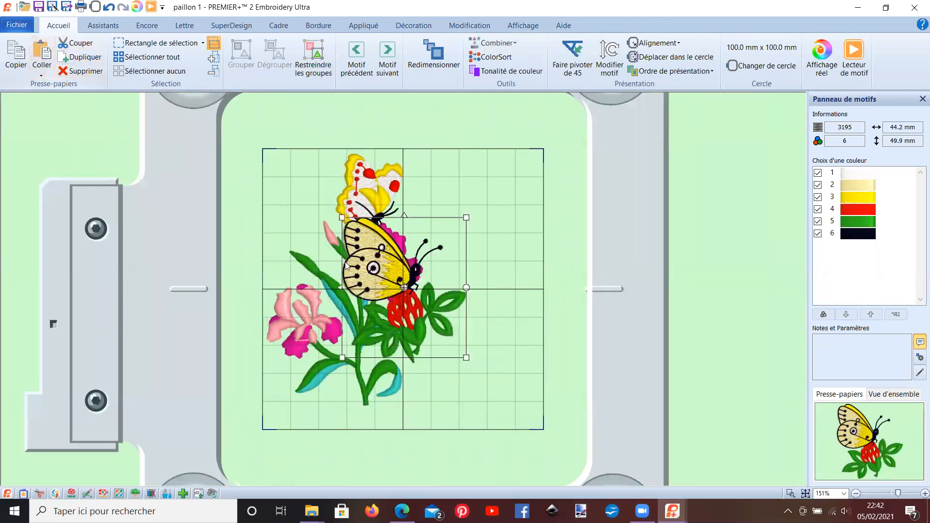
left_click_drag(412, 310, 488, 245)
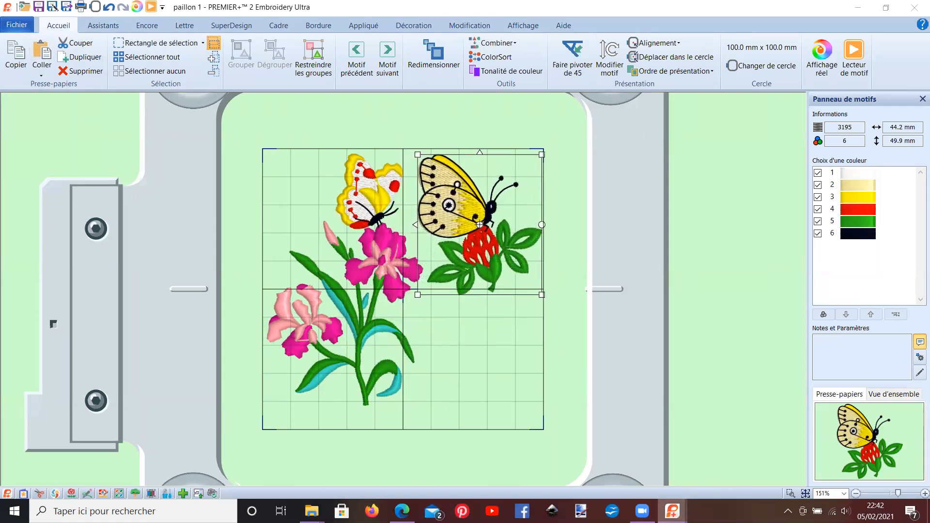
- Combine all parts of the papillon jaune design into one motif and copy it
left_click(673, 511)
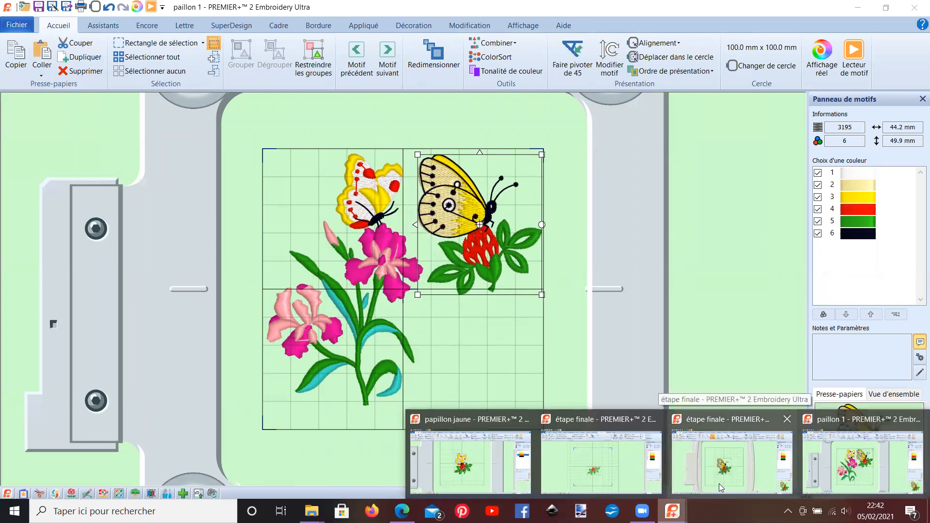
left_click(475, 457)
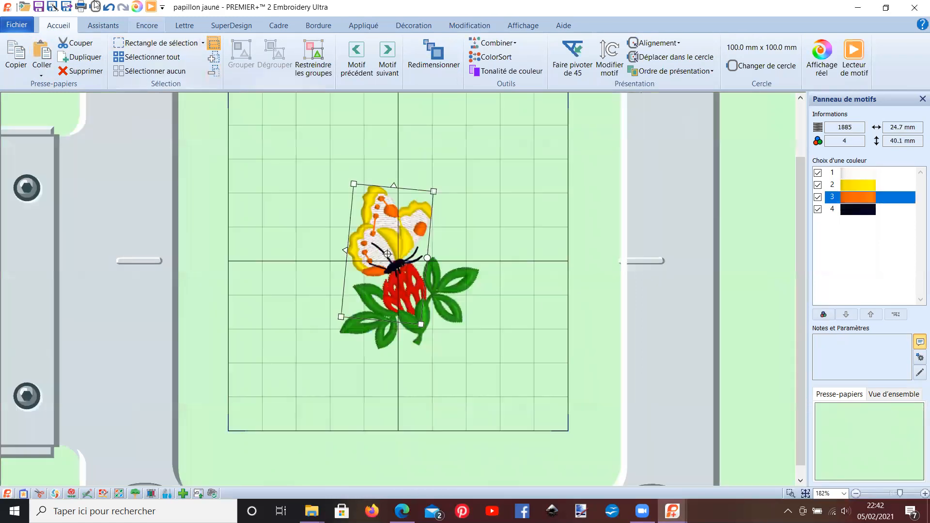
left_click(479, 43)
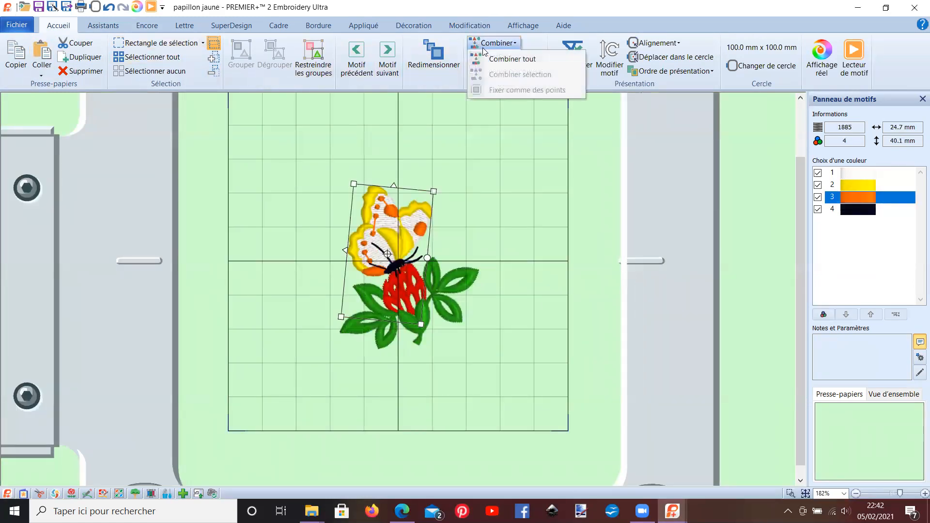
left_click(512, 59)
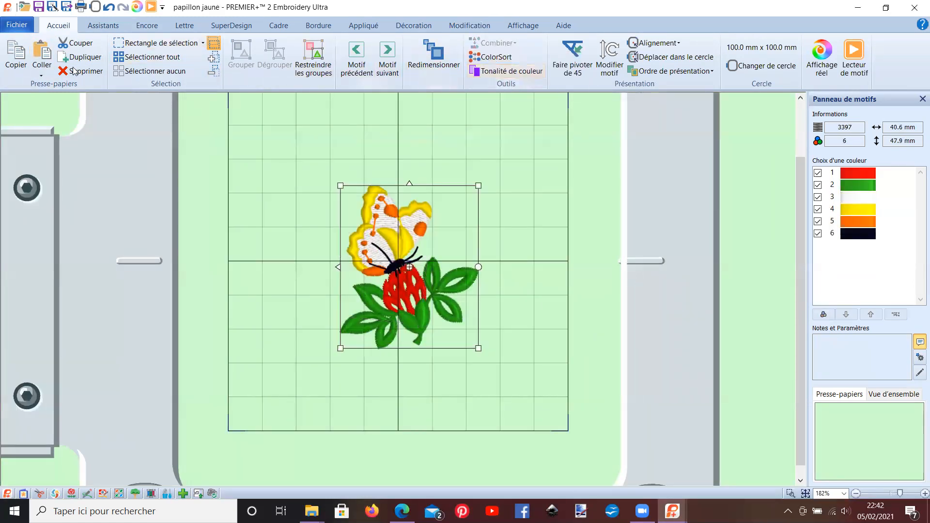
left_click(16, 54)
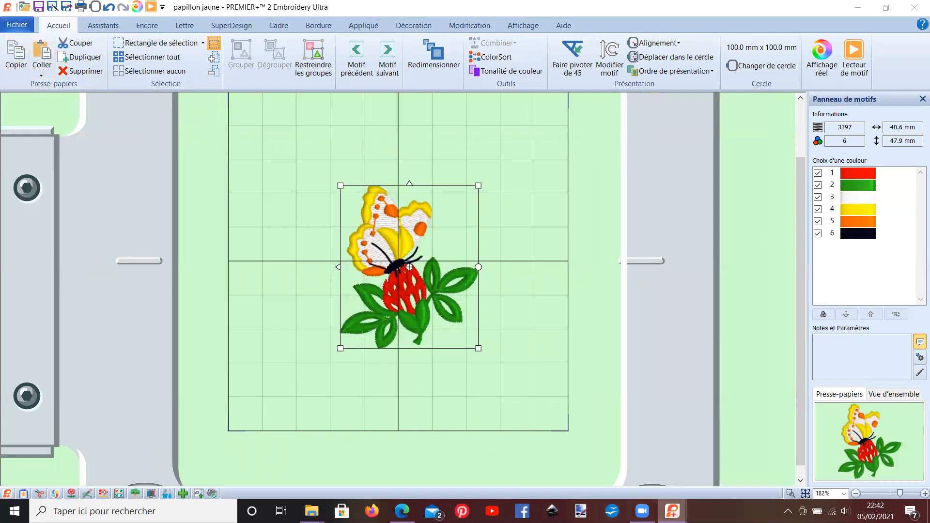
- Paste the combined motif into the paillon 1 design and place it in the hoop's lower-right quarter
mouse_move(672, 511)
left_click(833, 488)
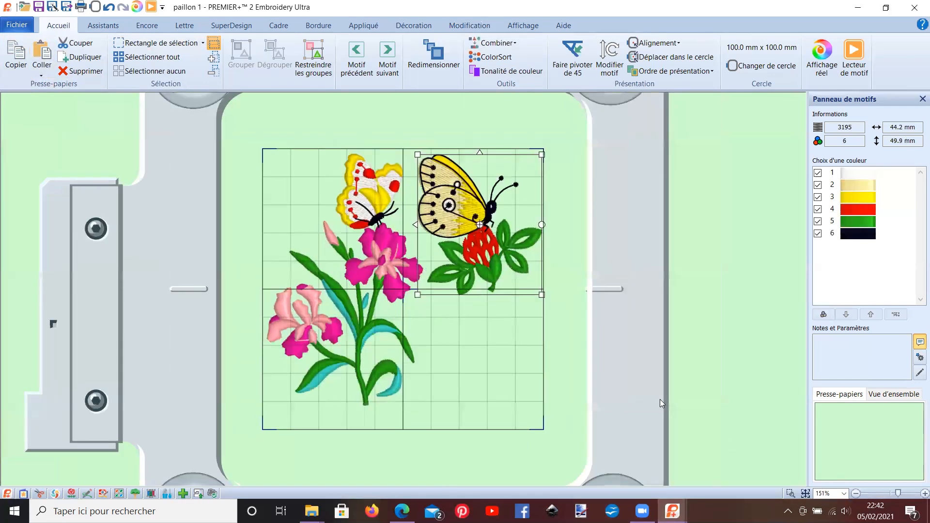
left_click(42, 53)
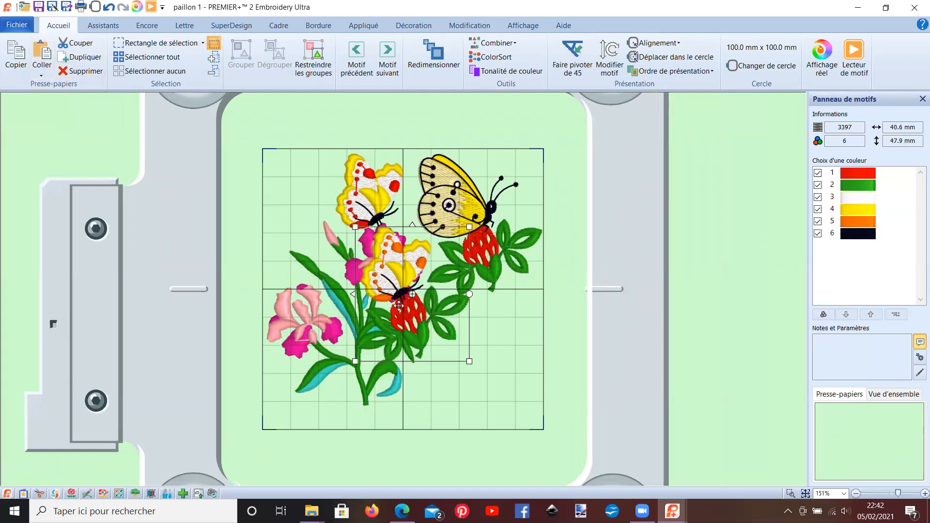
left_click_drag(399, 305, 465, 377)
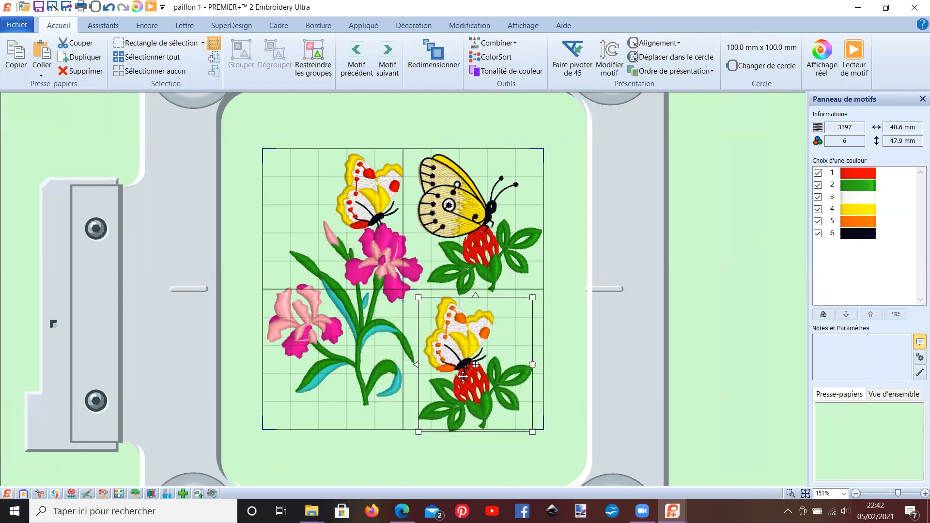
- Nudge the large butterfly motif up to the hoop's upper limit and the pasted motif below it inside the lower limit
left_click(472, 271)
left_click_drag(472, 255, 470, 249)
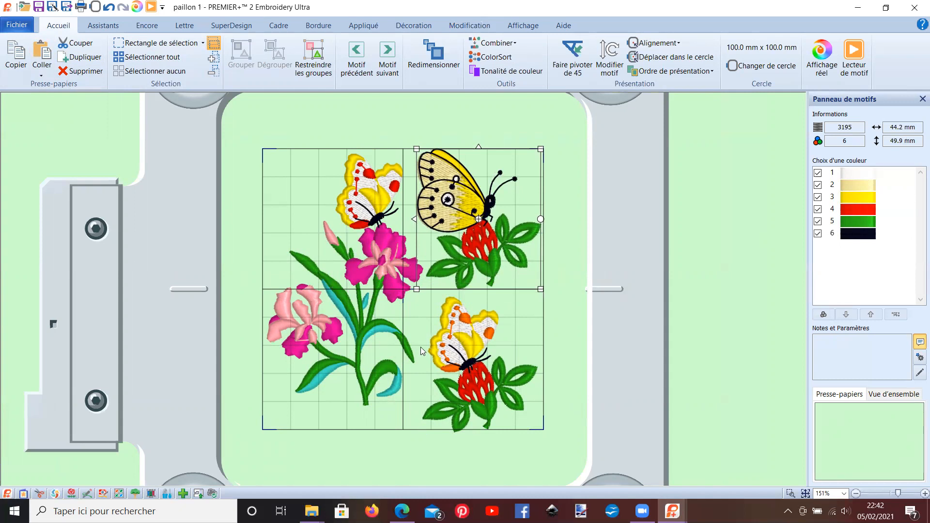
left_click_drag(489, 394, 494, 391)
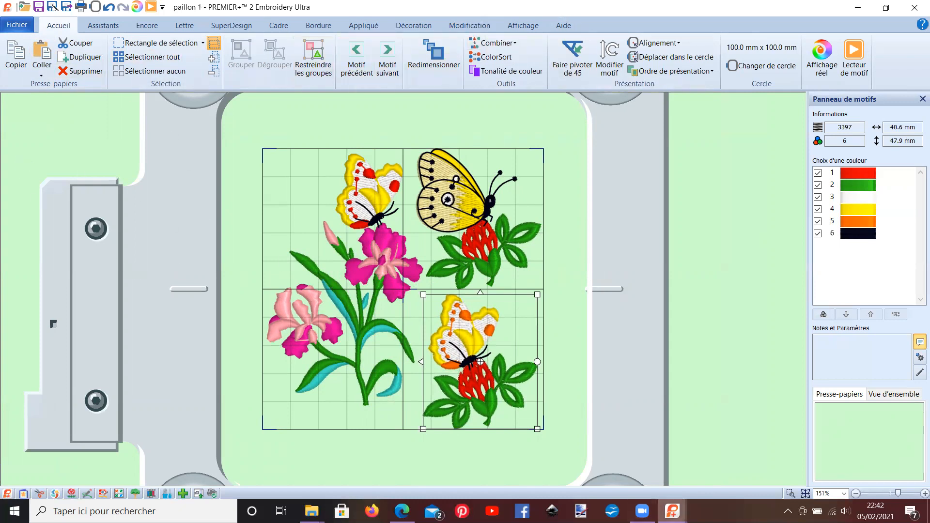
- Review the étape finale design with the large butterfly, and switch to the papillon jaune design
mouse_move(672, 511)
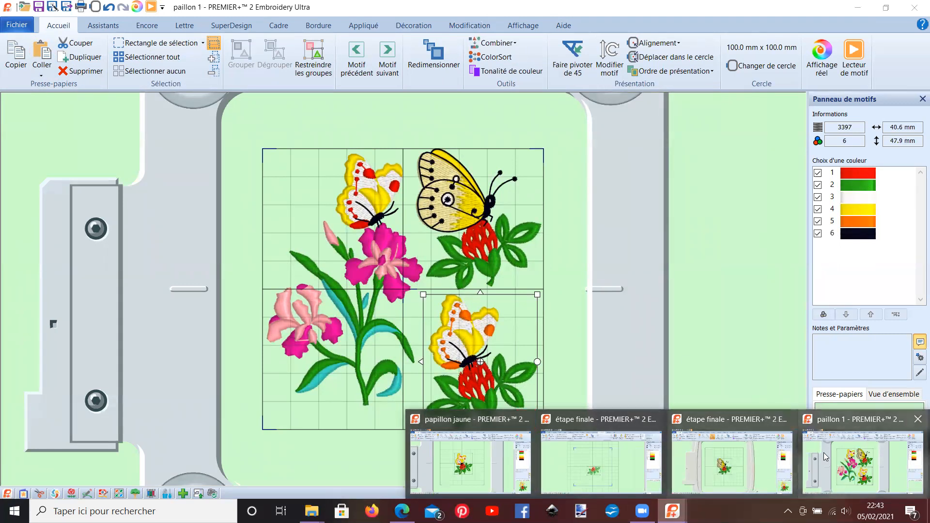
left_click(732, 463)
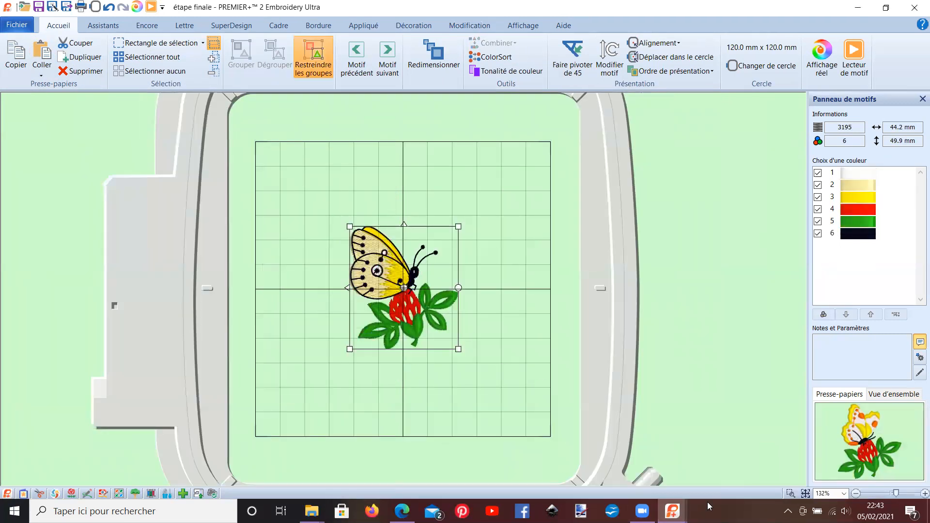
mouse_move(672, 510)
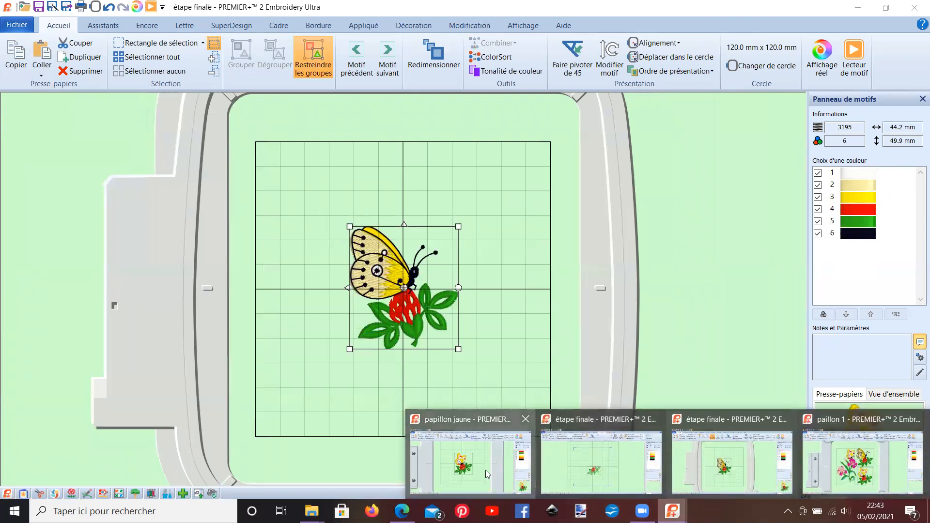
left_click(486, 469)
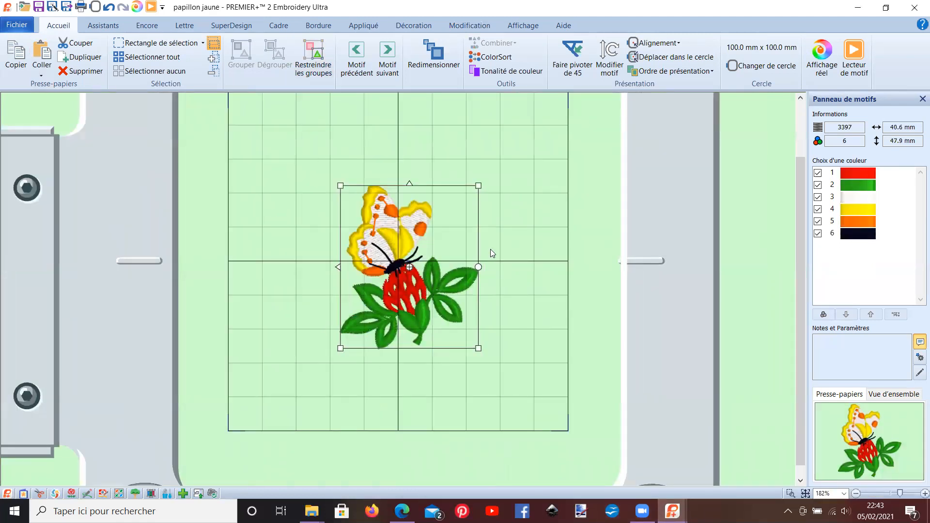